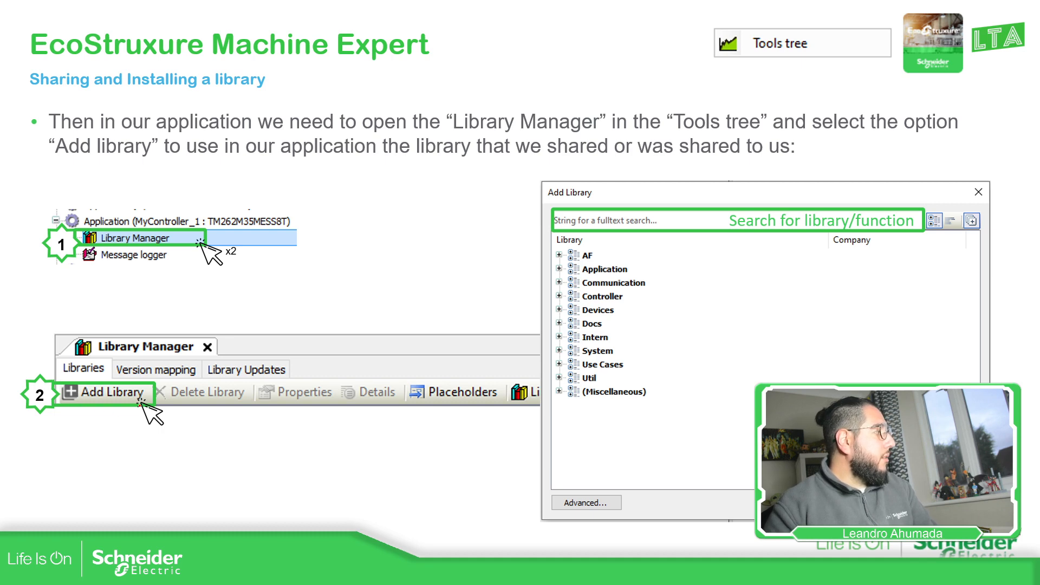
Switch to the Training project in Machine Expert Logic Builder and delete the TrainingM2xx library from the MyM251 application's Library Manager.
key(Right)
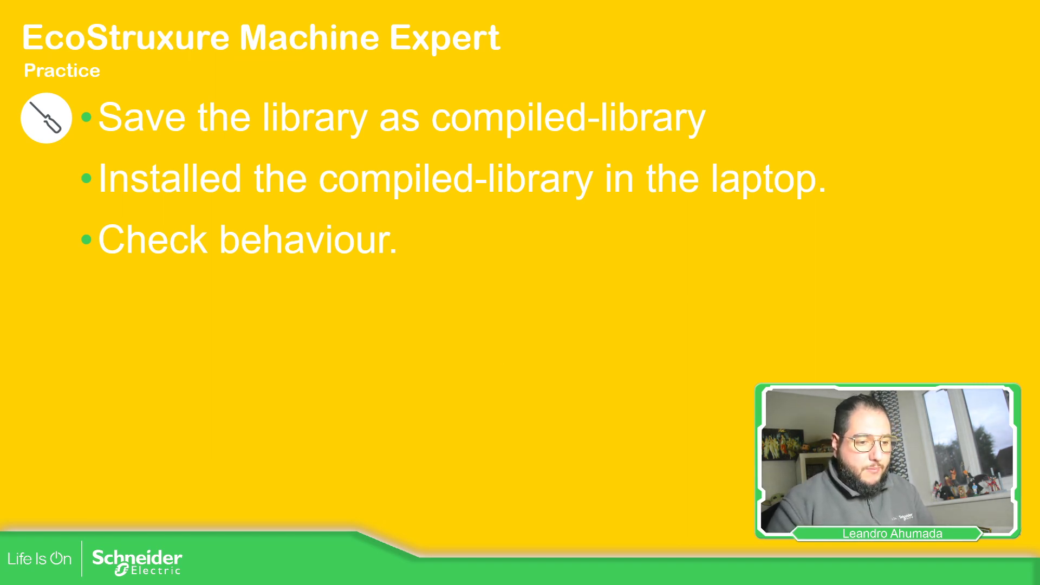
key(alt+Tab)
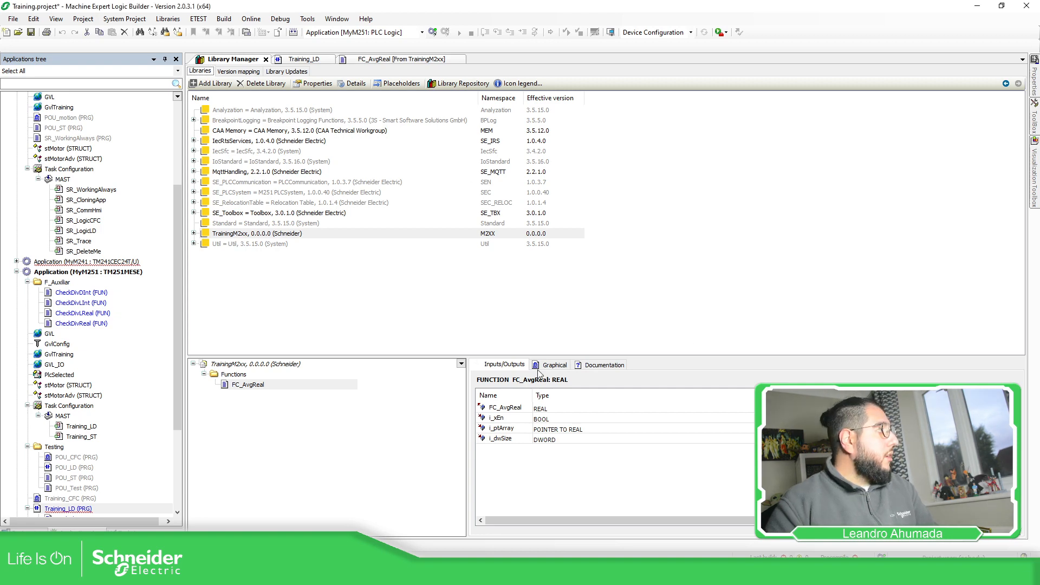
click(244, 237)
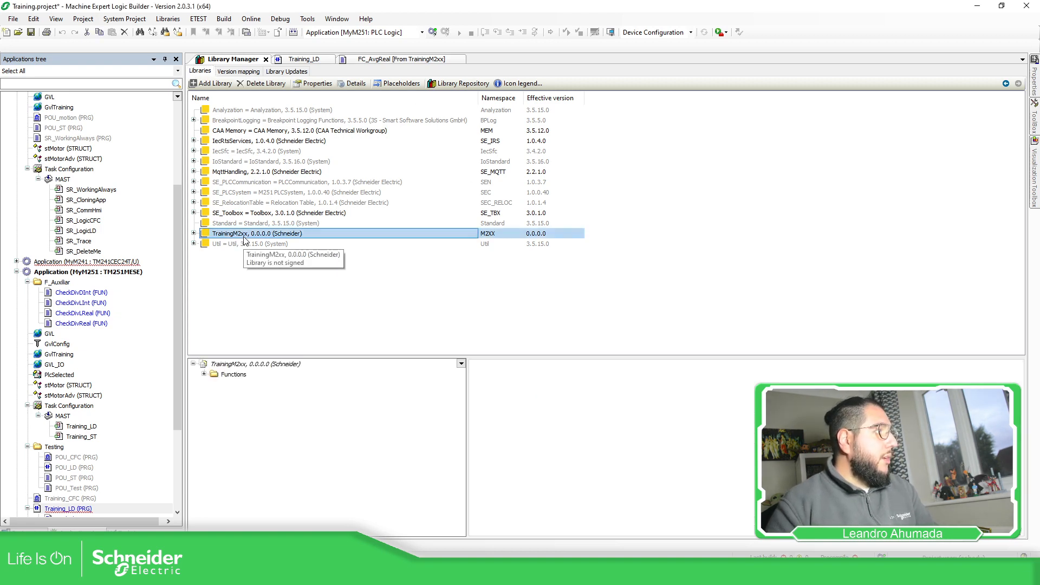
right_click(250, 239)
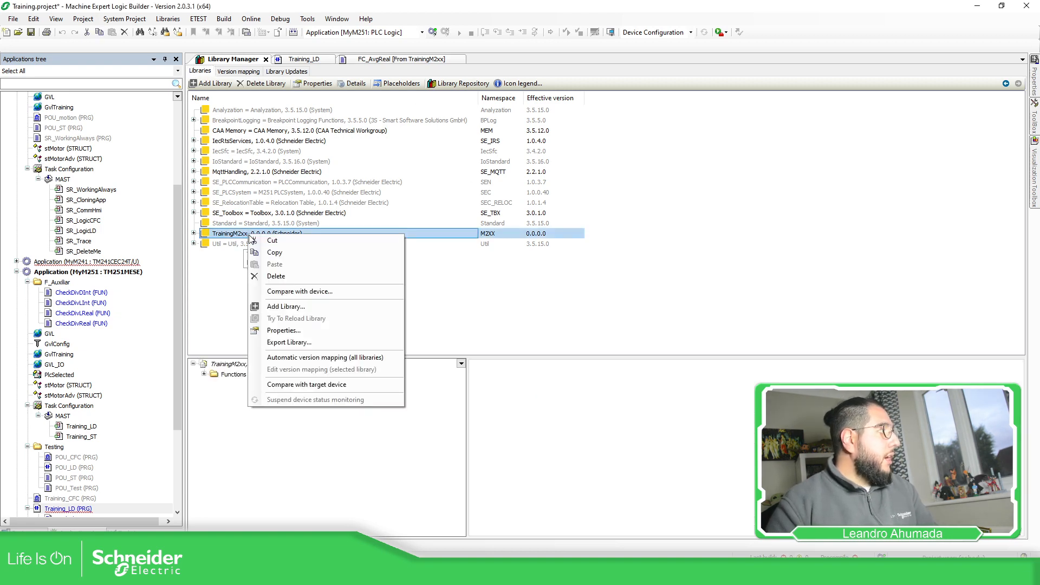
click(281, 277)
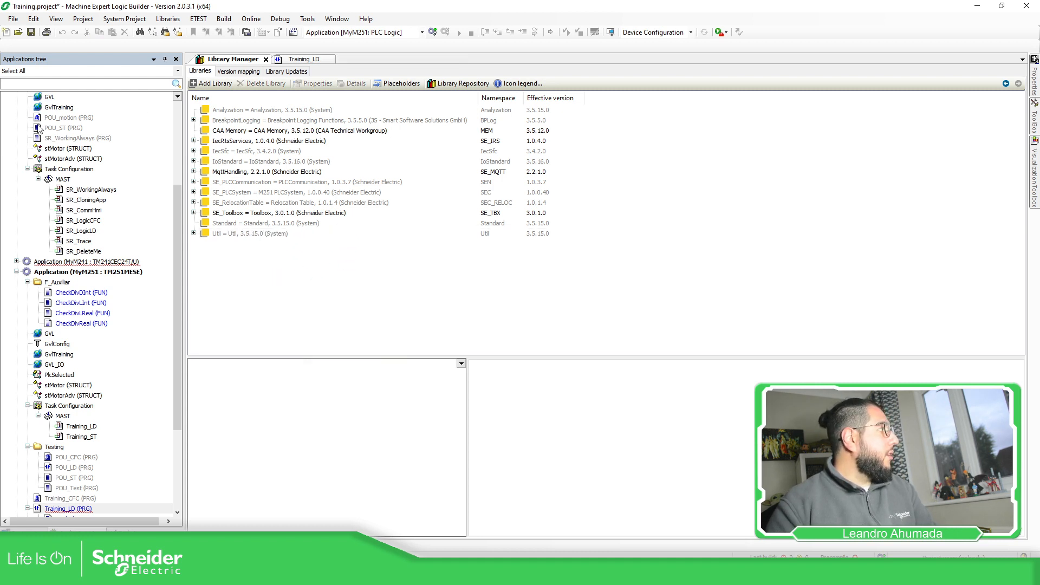
Collapse the MyController application in the tree and look up TrainingM2xx among the Miscellaneous libraries available to add, without adding it.
scroll(36, 124, up, 10)
click(17, 108)
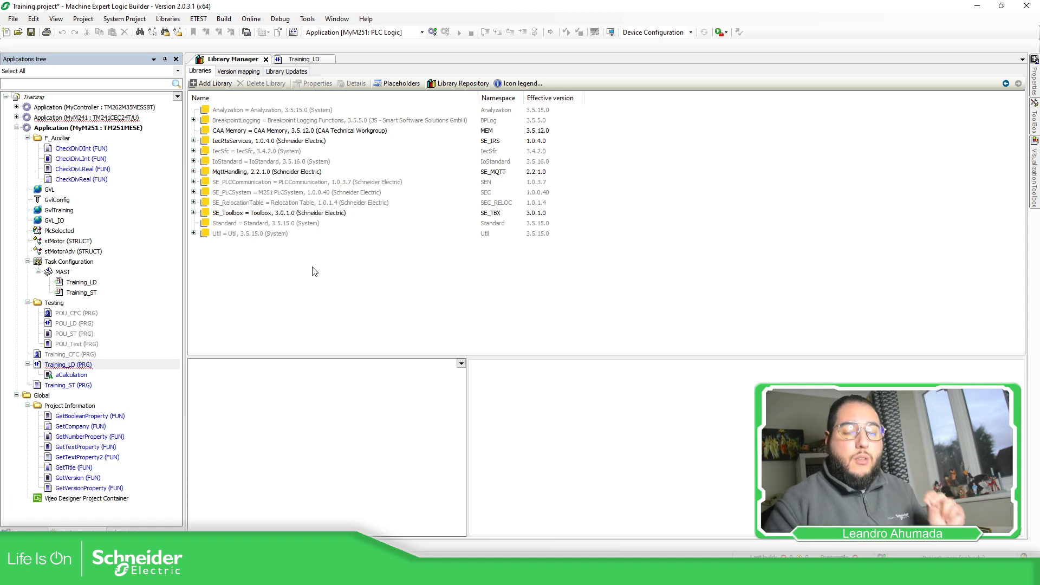
click(216, 84)
click(311, 321)
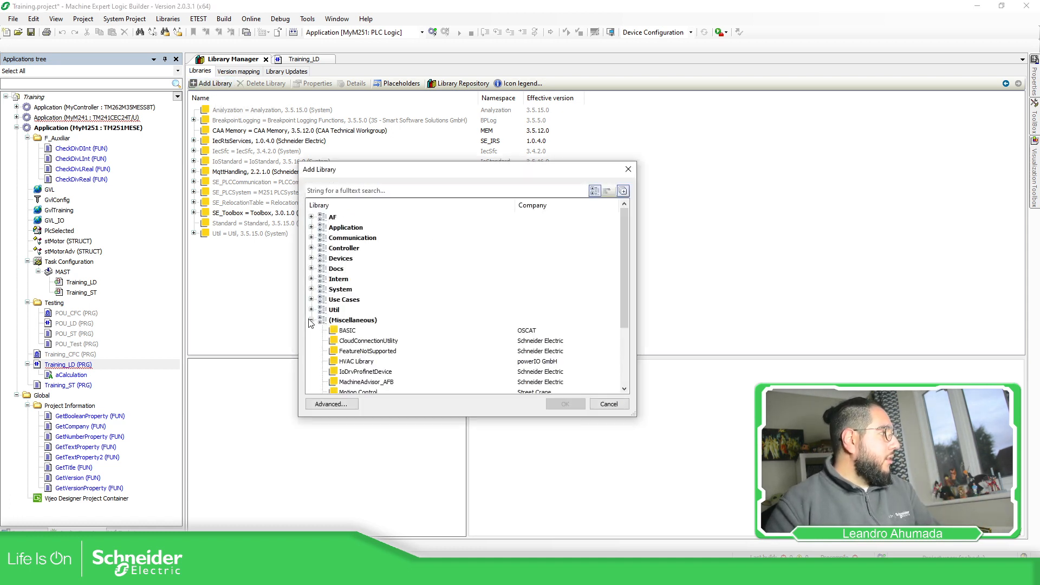
scroll(395, 304, down, 3)
click(361, 383)
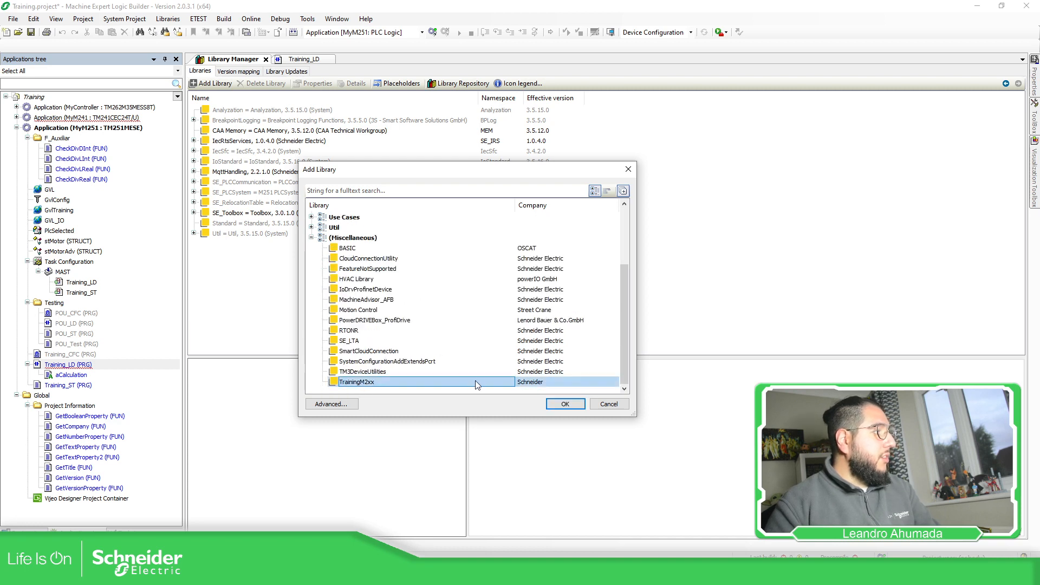
click(541, 383)
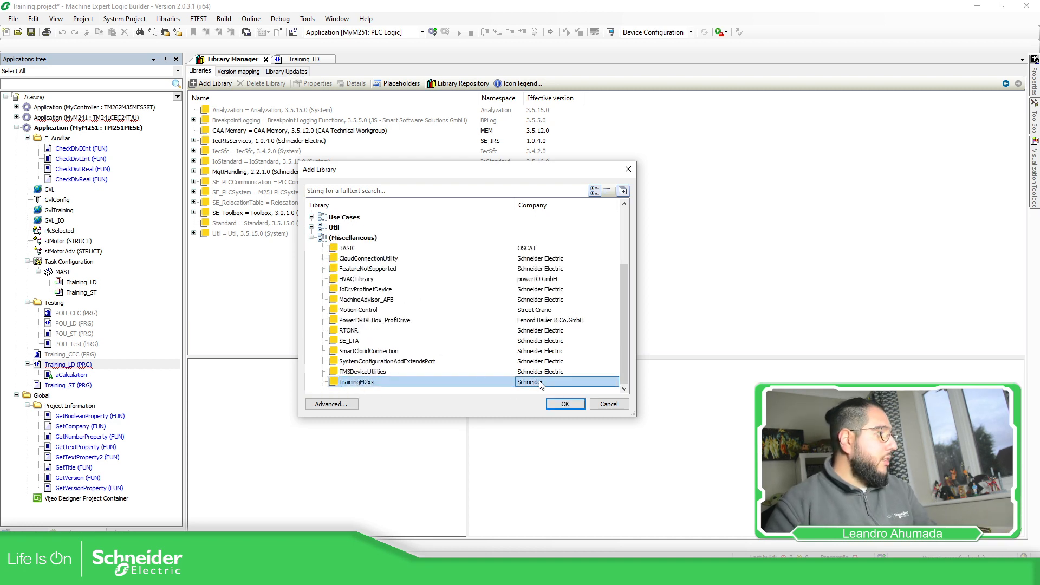
click(609, 406)
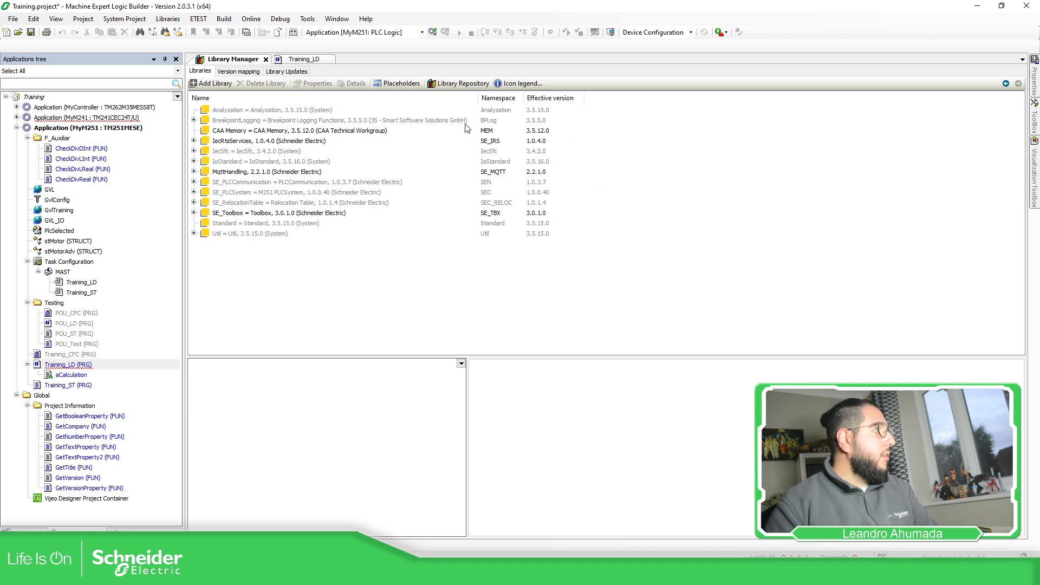
Uninstall version 0.0.0.0 of the TrainingM2xx library from the User location of the Library Repository.
click(462, 84)
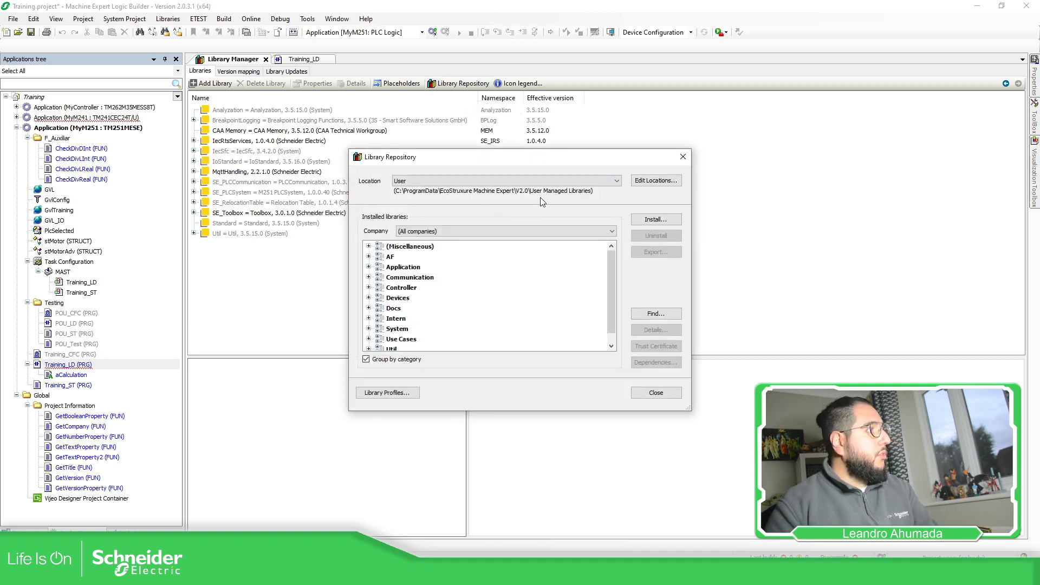
click(368, 246)
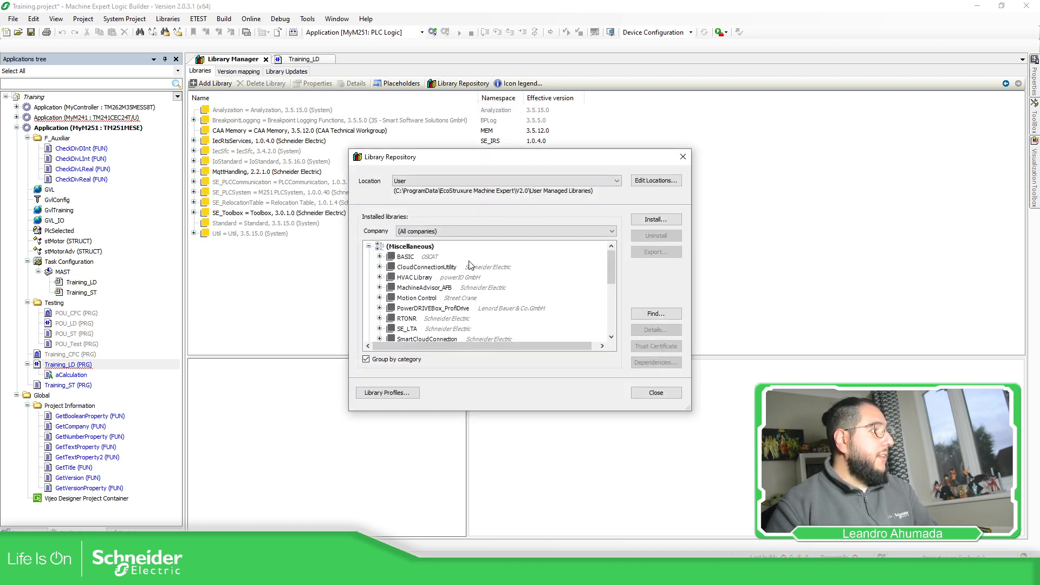
scroll(469, 265, down, 1)
click(404, 299)
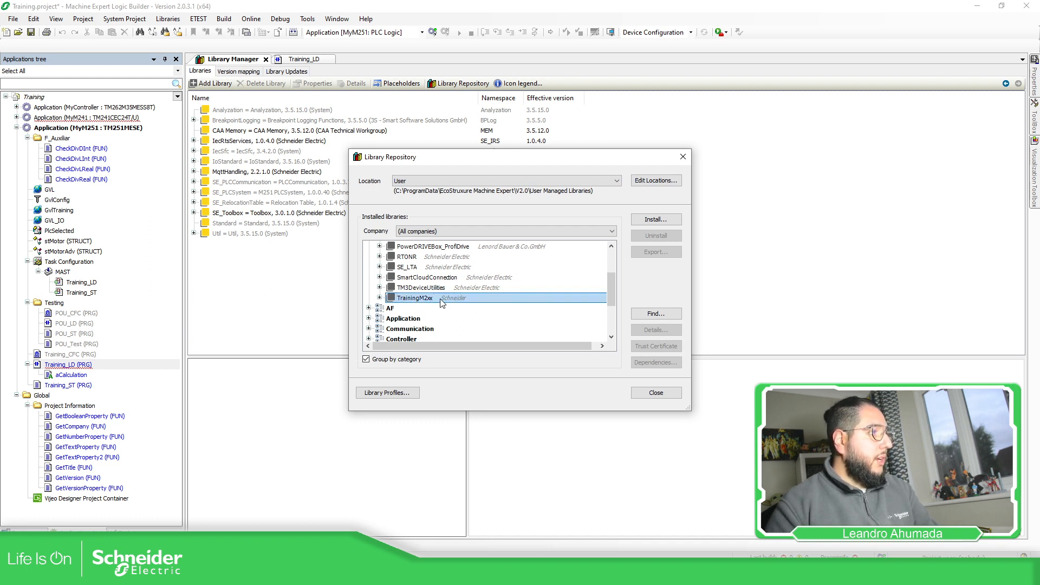
click(380, 298)
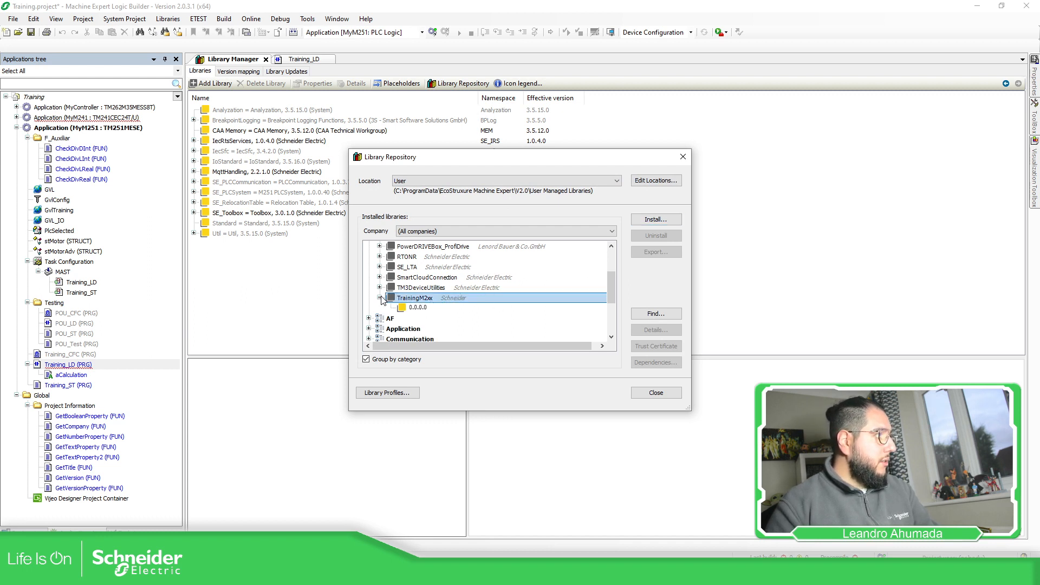
click(410, 309)
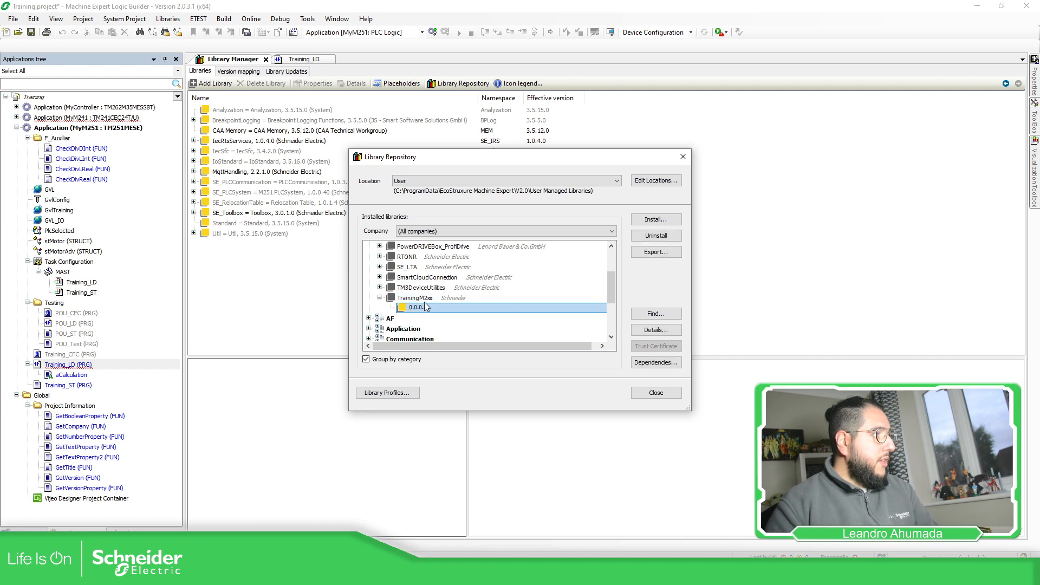
click(656, 237)
click(543, 325)
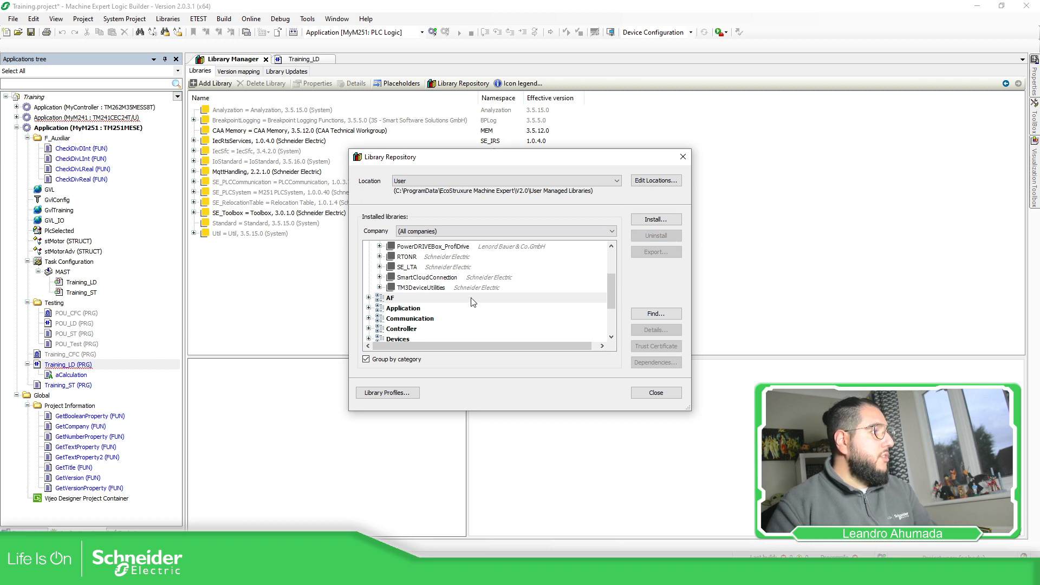
click(646, 392)
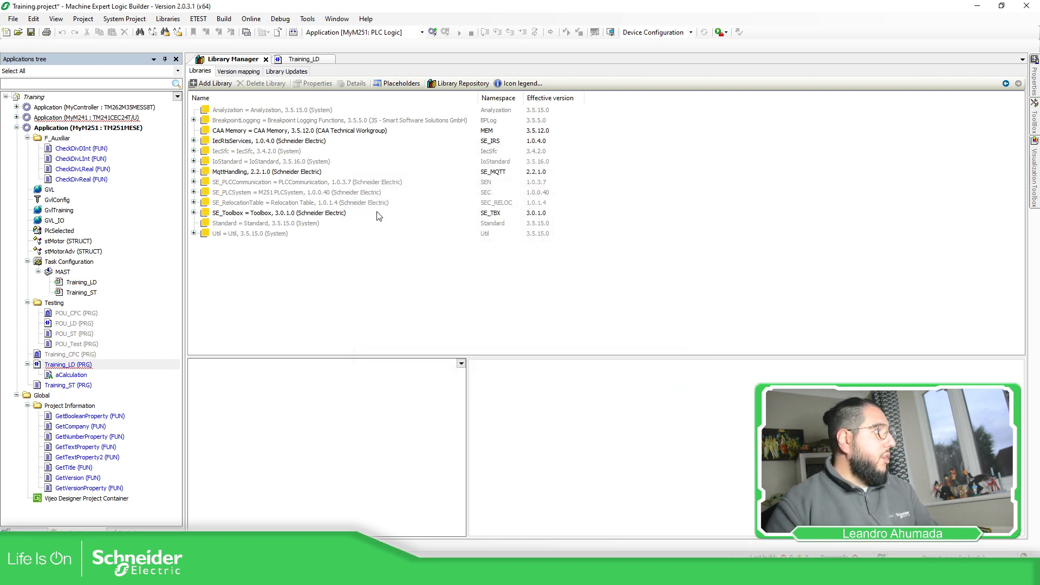
Check the Miscellaneous category of addable libraries for TrainingM2xx, leaving without adding anything.
click(211, 83)
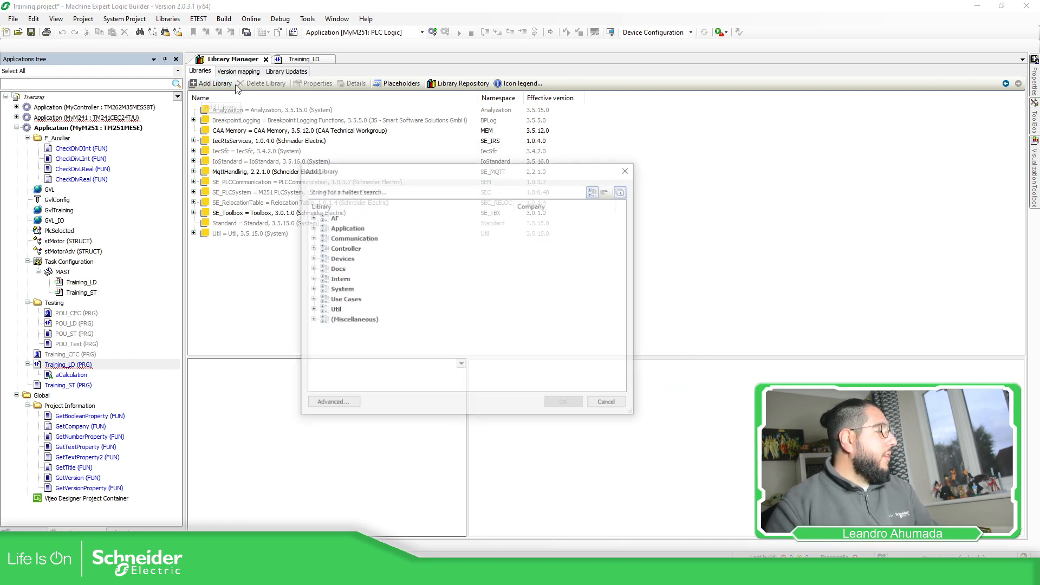
click(311, 321)
scroll(475, 313, down, 3)
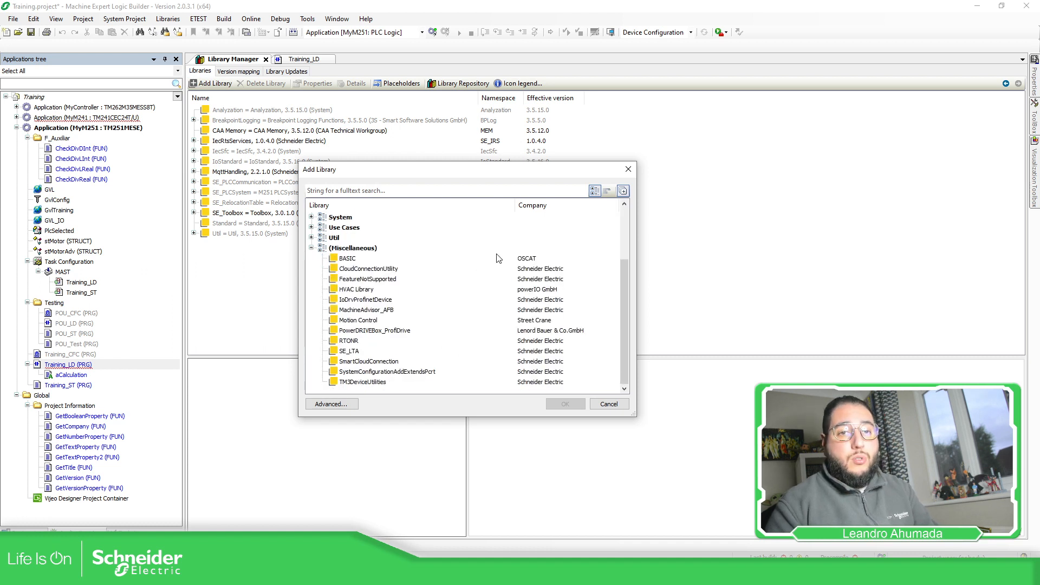
click(628, 169)
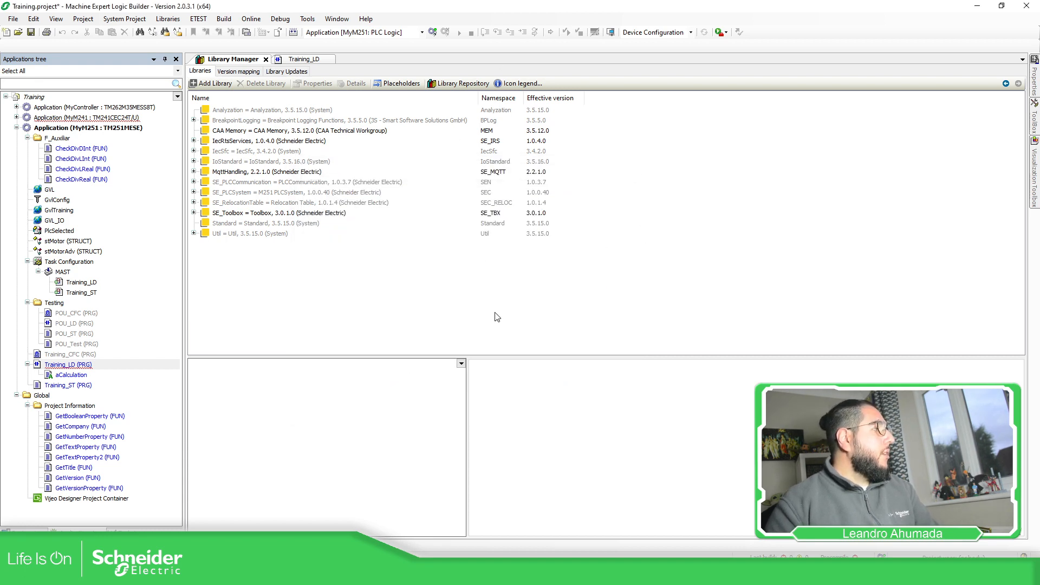
In the TrainingM2xx.library window, save the project and export it as TrainingM2xx.compiled-library in the Desktop's Training folder.
click(481, 539)
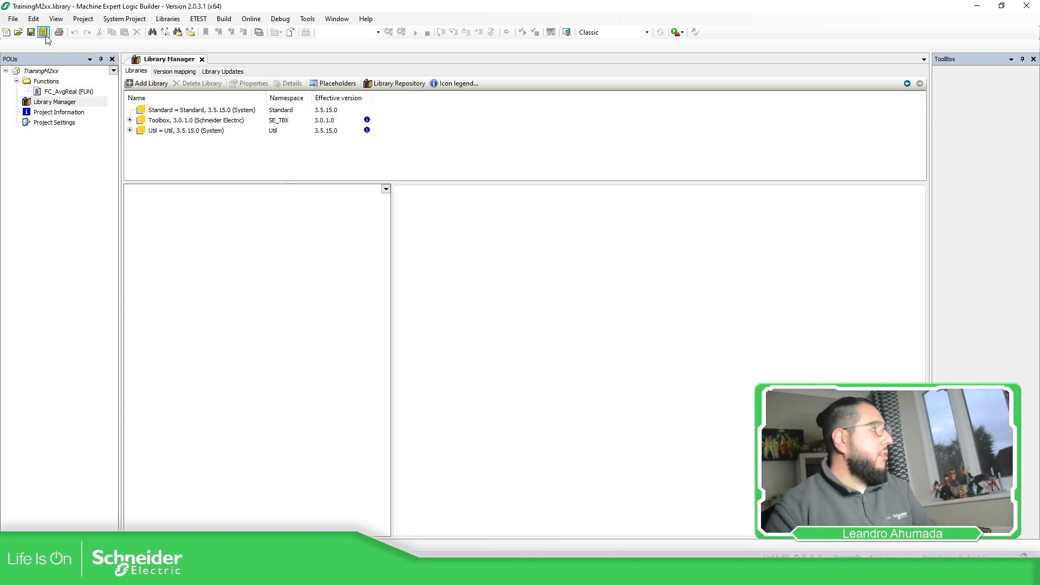
click(14, 19)
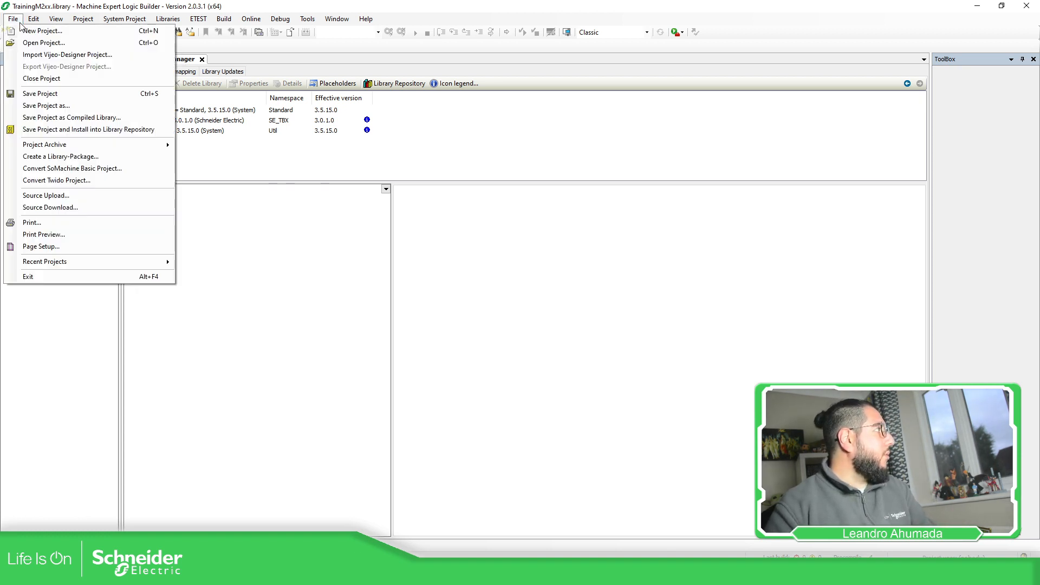
click(30, 95)
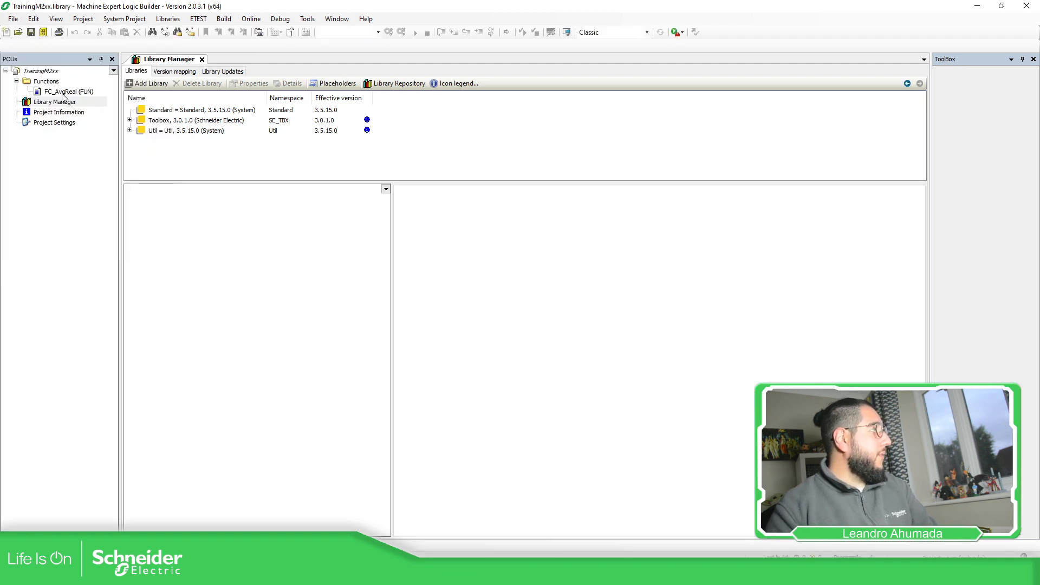
click(14, 20)
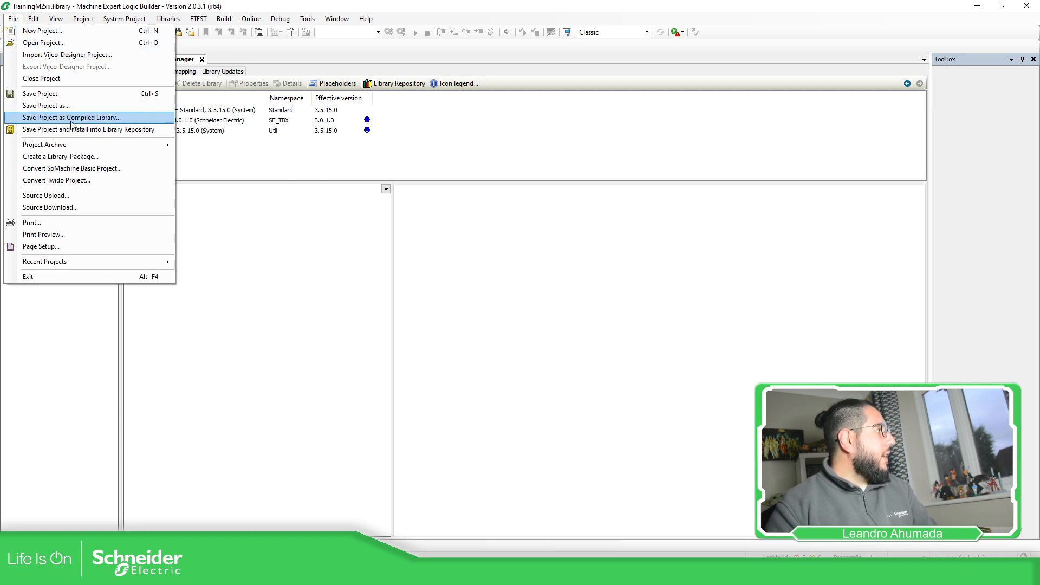
click(54, 120)
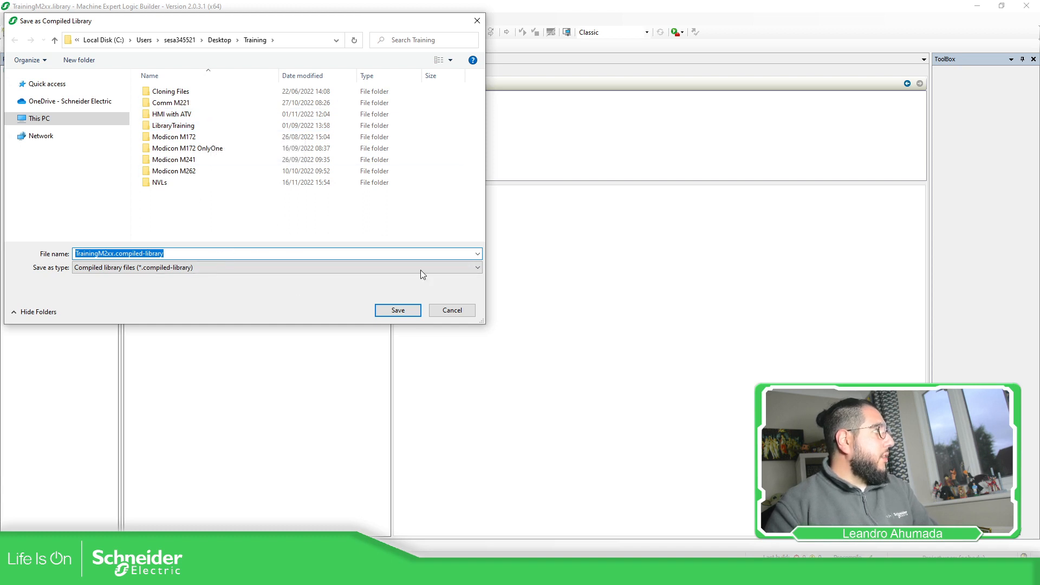
click(399, 311)
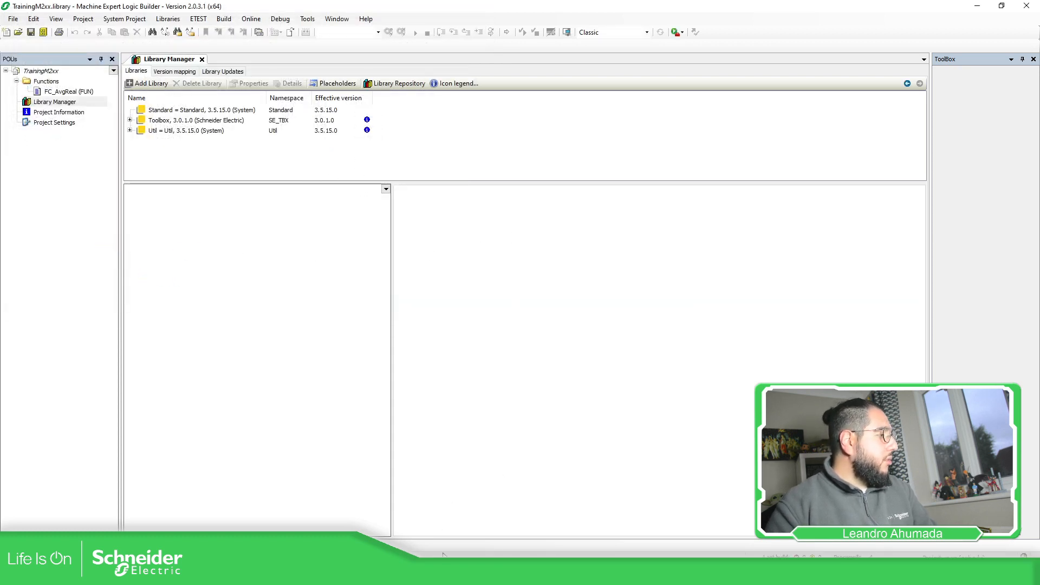
Return to the Training project and check whether the exported library is offered under Miscellaneous for adding, without adding any library.
mouse_move(443, 555)
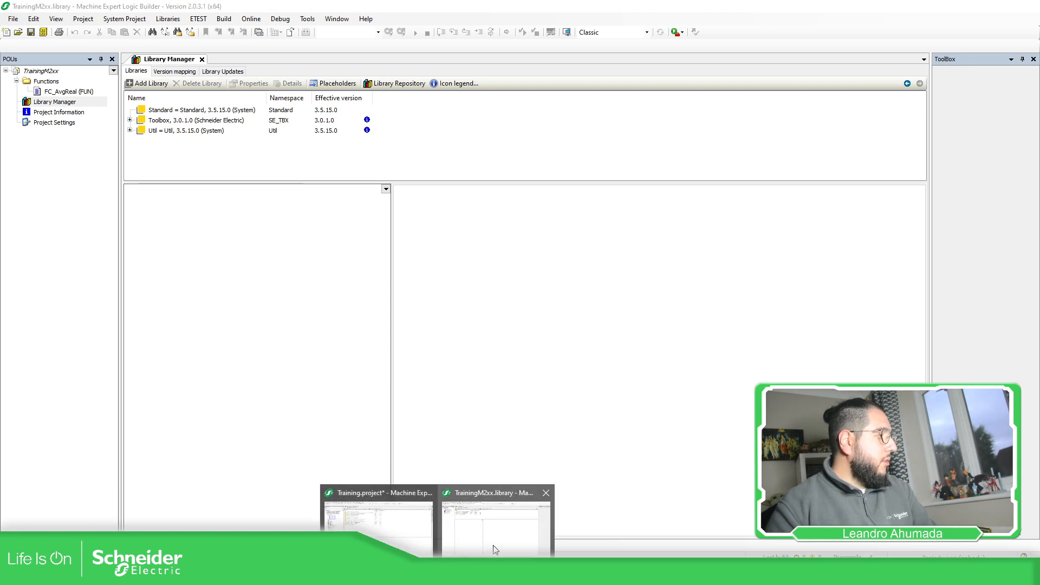
click(409, 537)
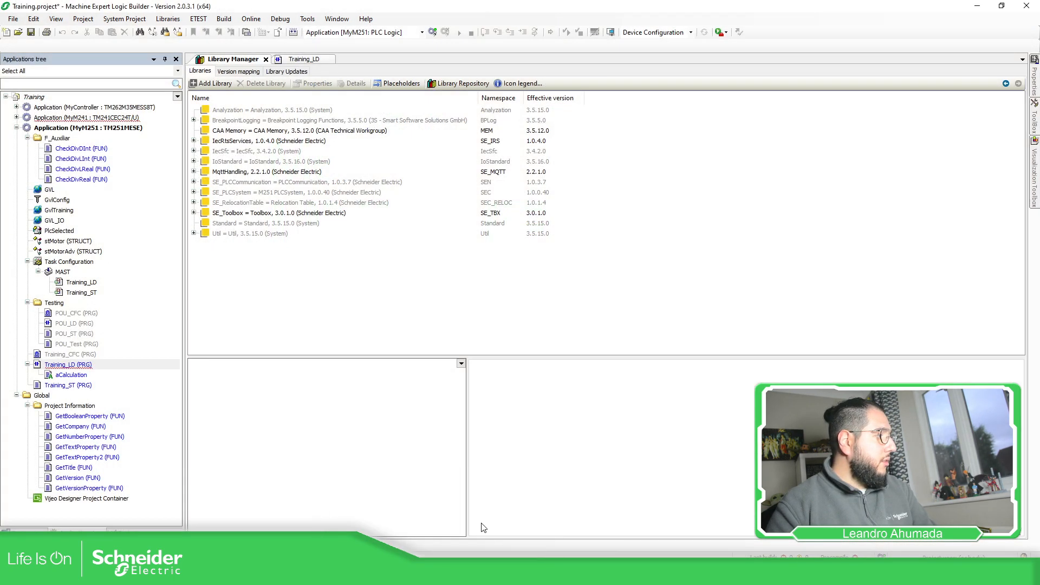
click(211, 83)
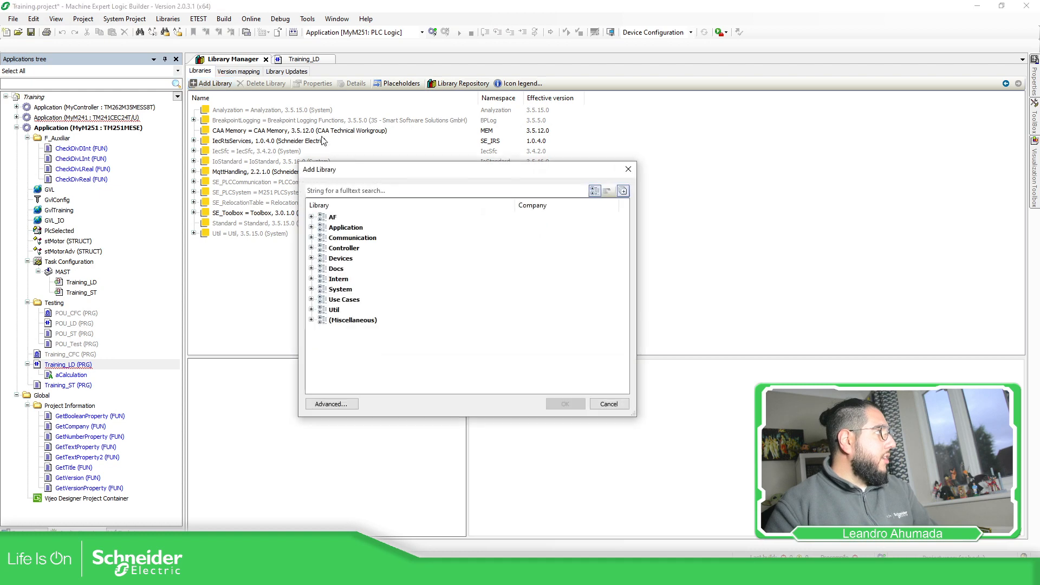
click(313, 319)
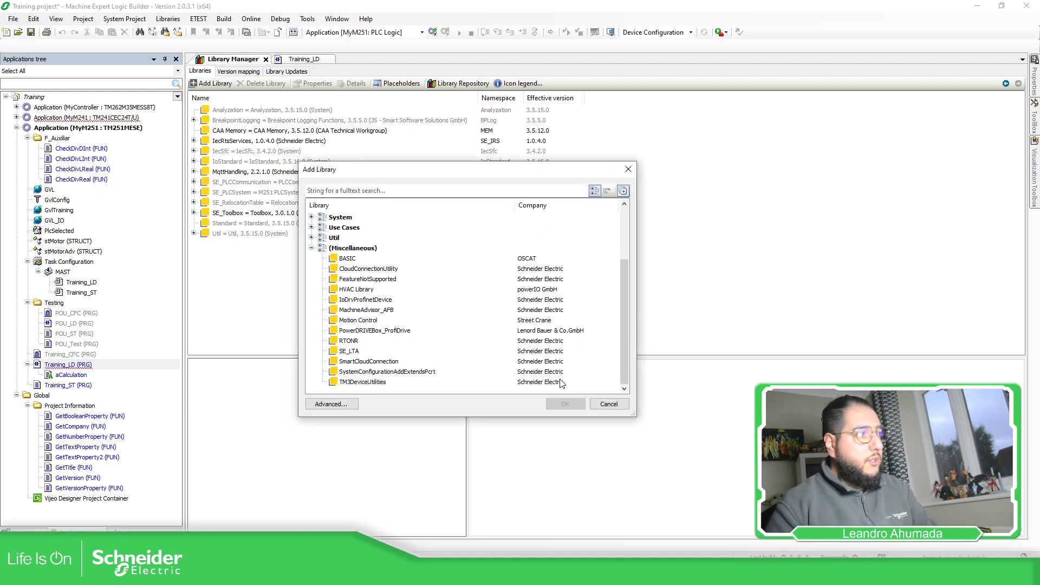
click(609, 406)
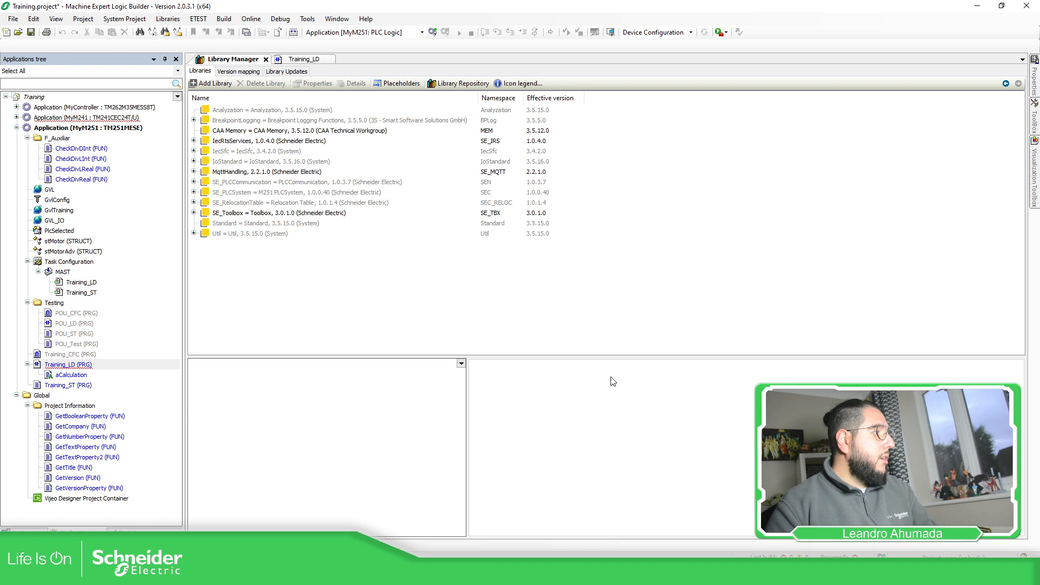
Look through the Miscellaneous category of the User location in the Library Repository for TrainingM2xx.
click(460, 83)
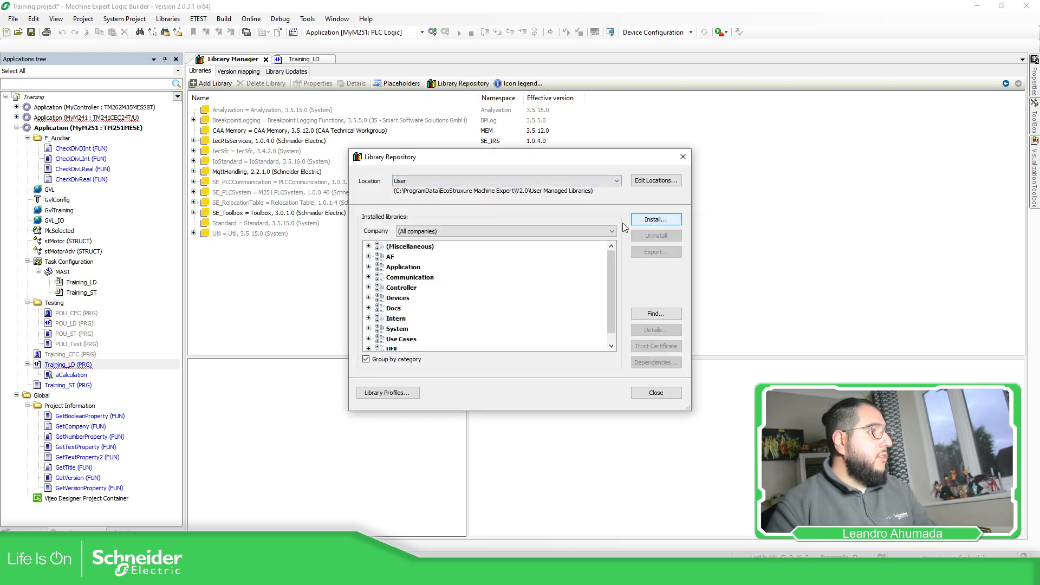
click(368, 246)
scroll(451, 287, down, 5)
scroll(452, 295, up, 5)
scroll(433, 309, down, 2)
scroll(425, 316, up, 2)
Install TrainingM2xx.compiled-library from the Desktop's Training folder into the User location and close the repository.
click(655, 220)
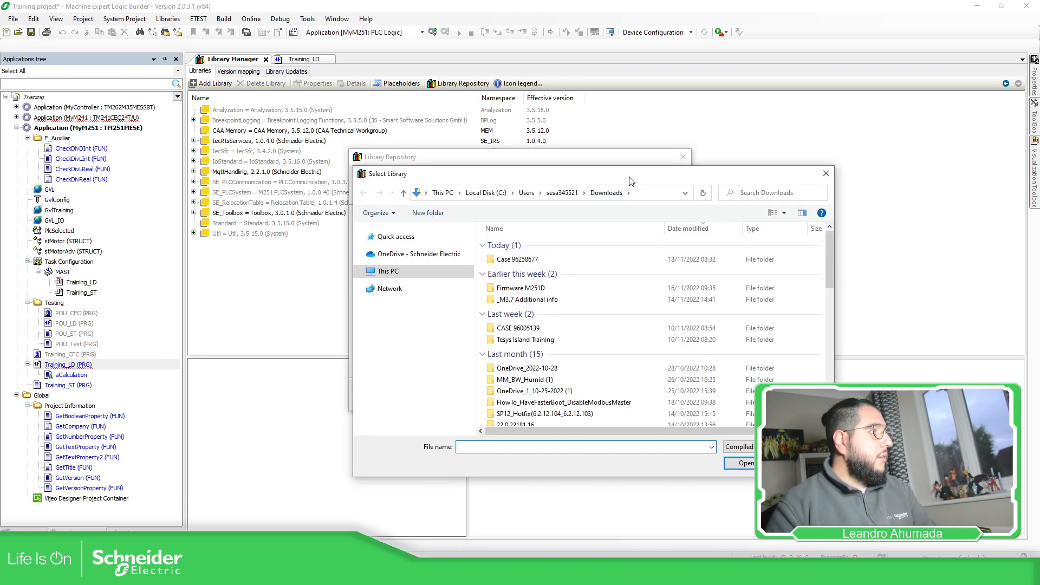
key(Escape)
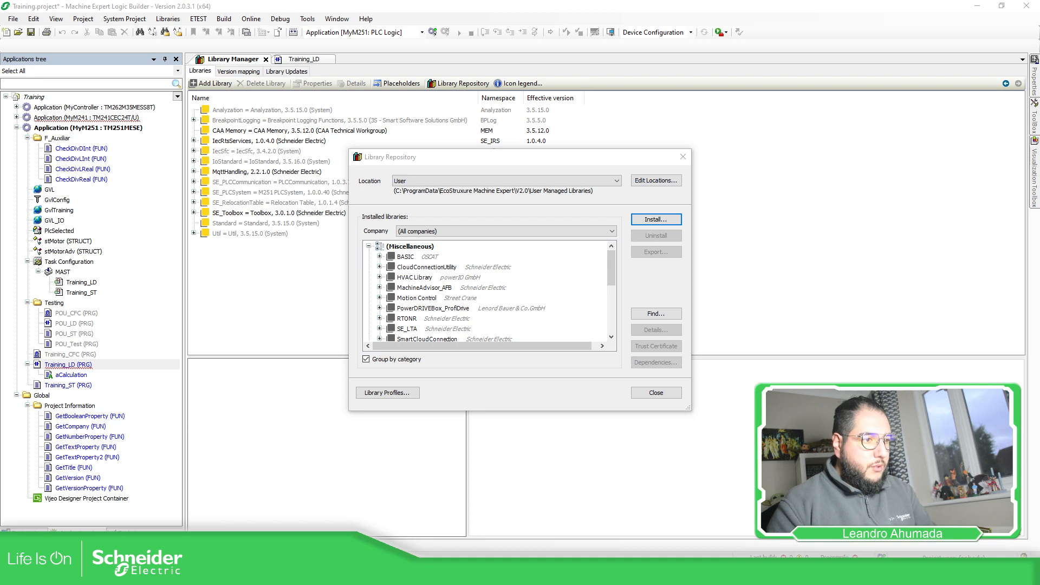
drag(1039, 111, 475, 121)
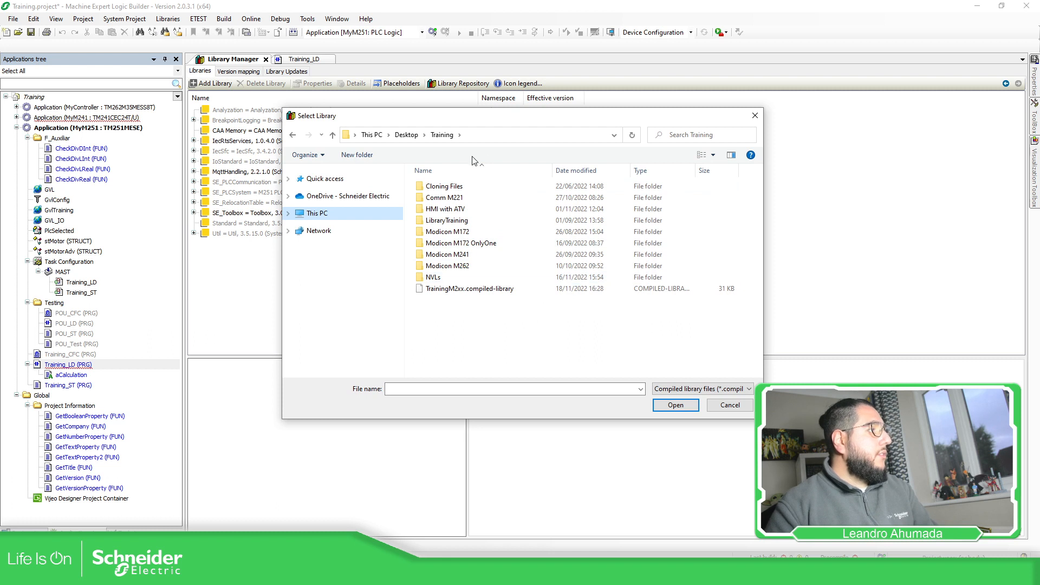
click(489, 289)
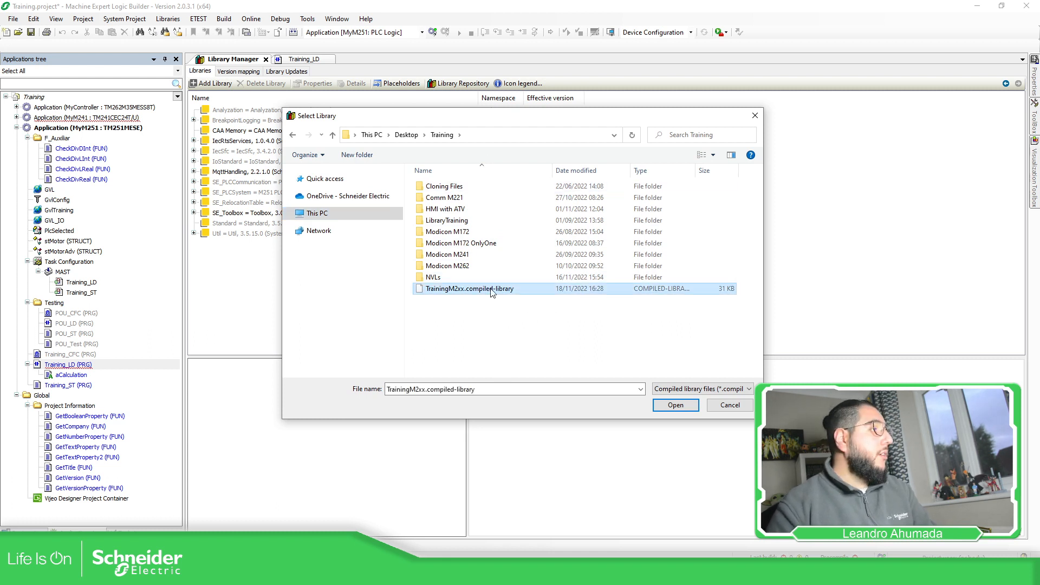
click(677, 407)
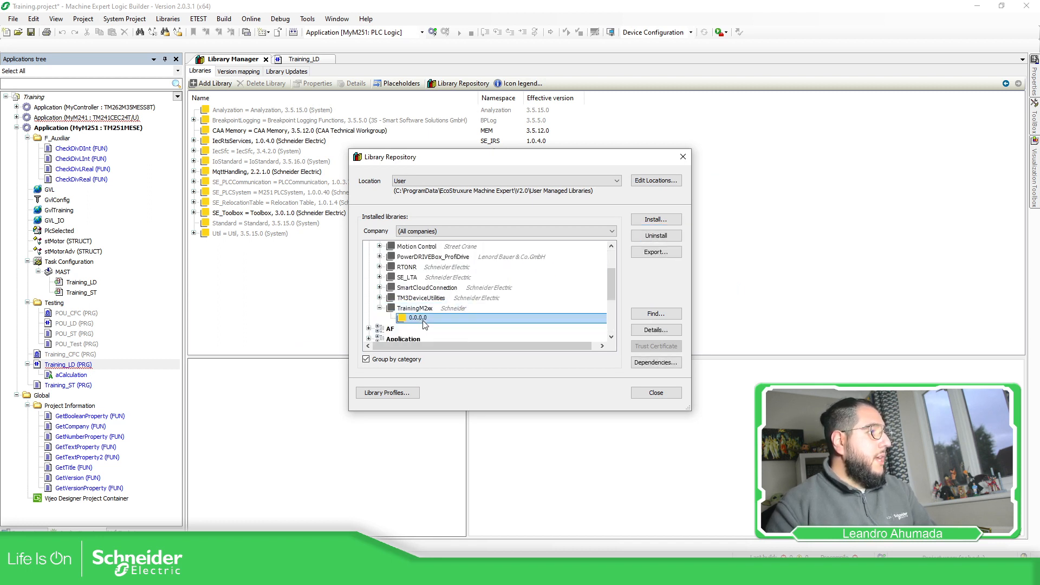
click(650, 394)
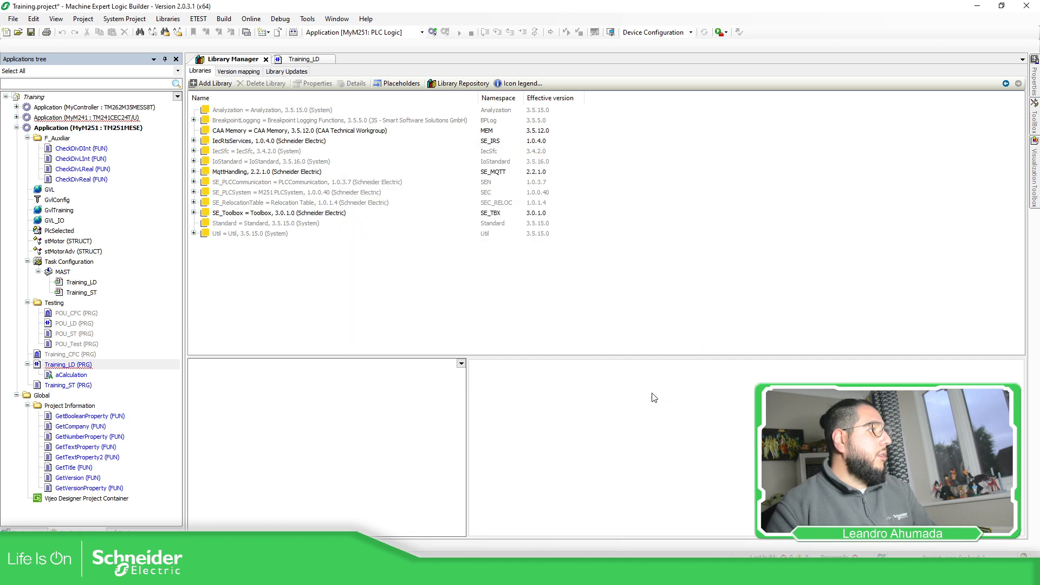
Add the TrainingM2xx library from the Miscellaneous category to the MyM251 application's Library Manager.
click(206, 85)
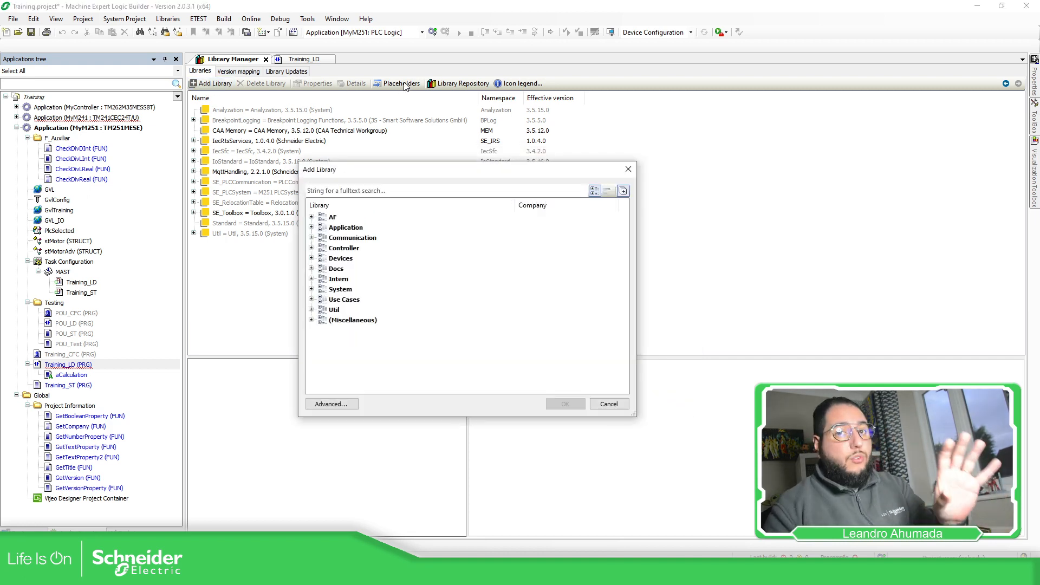
click(312, 319)
click(356, 382)
click(566, 406)
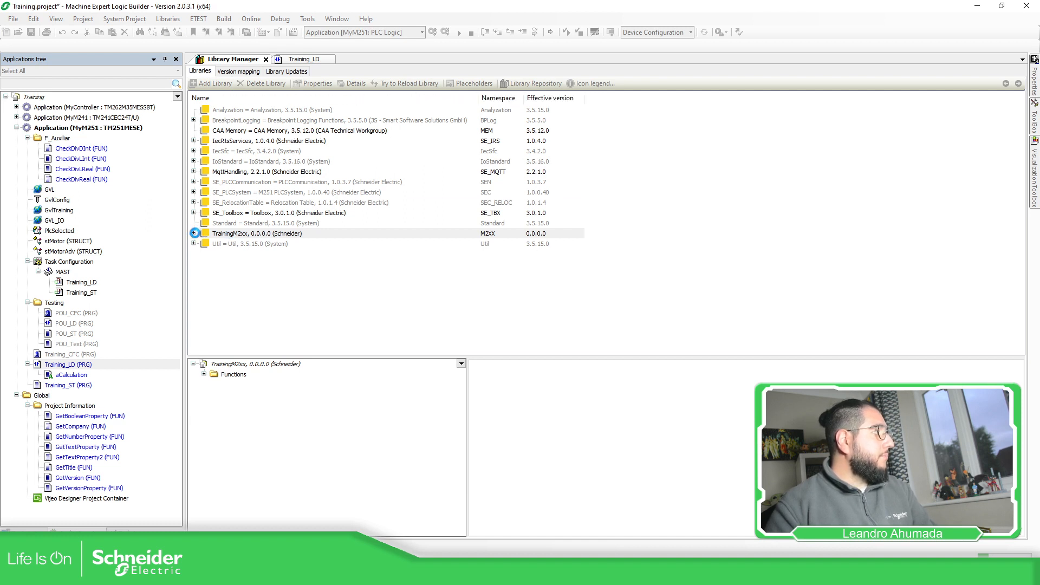
Inspect the dependencies and functions of TrainingM2xx and try to open FC_AvgReal's source code, declining to browse for the original library.
click(194, 233)
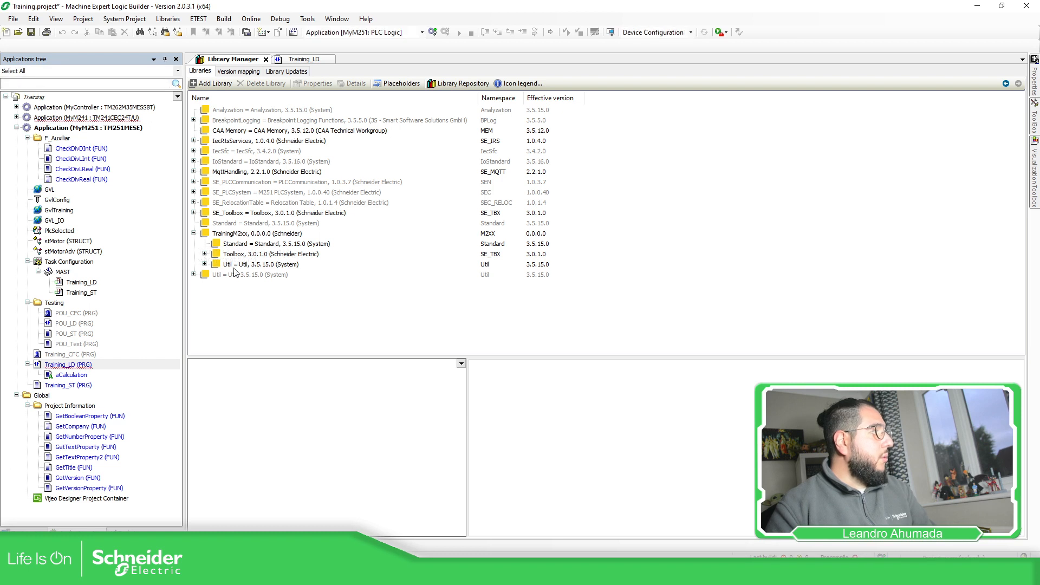
click(212, 234)
click(205, 374)
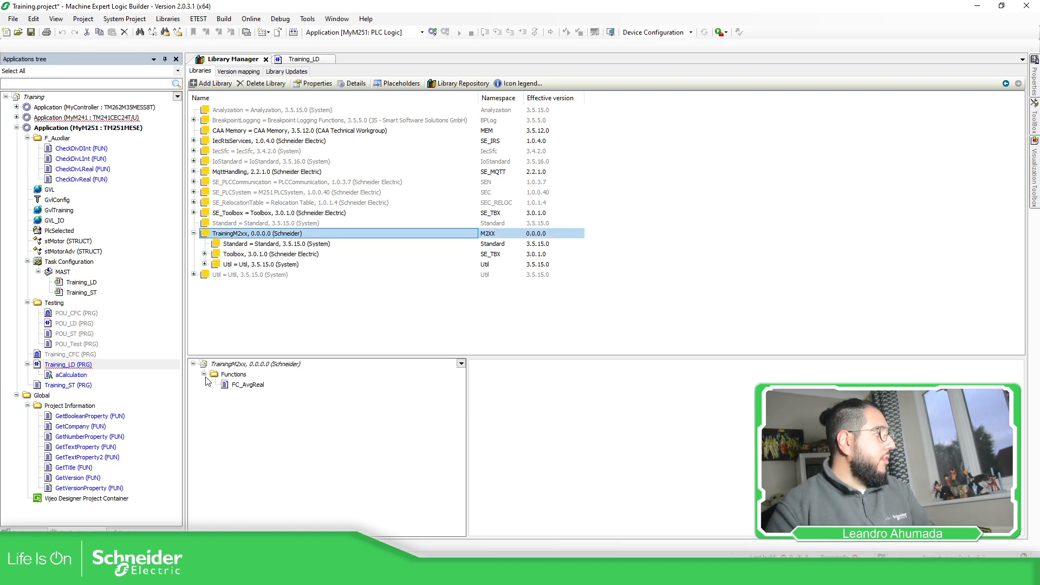
double_click(248, 385)
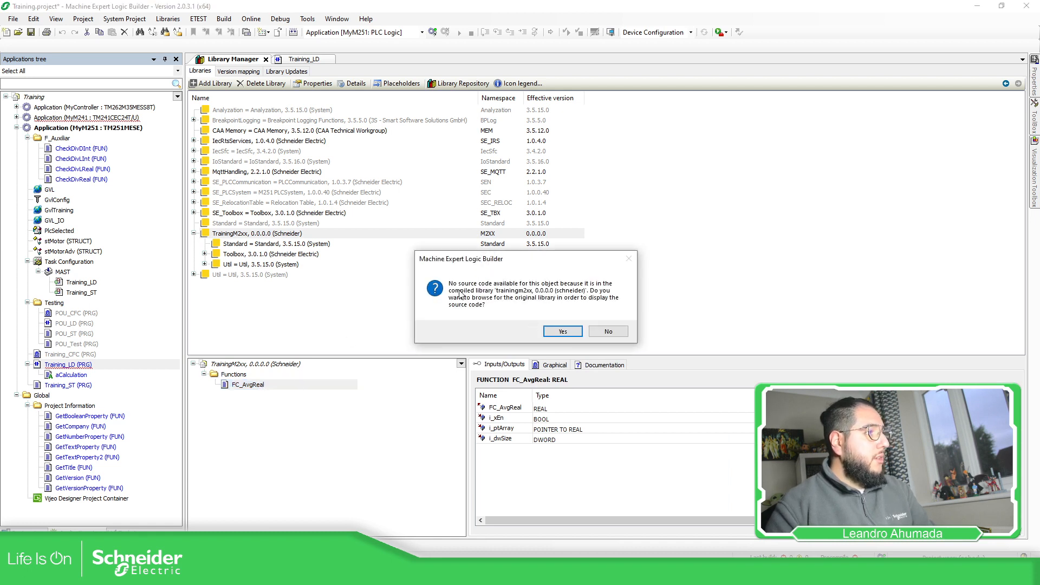
drag(490, 264, 457, 252)
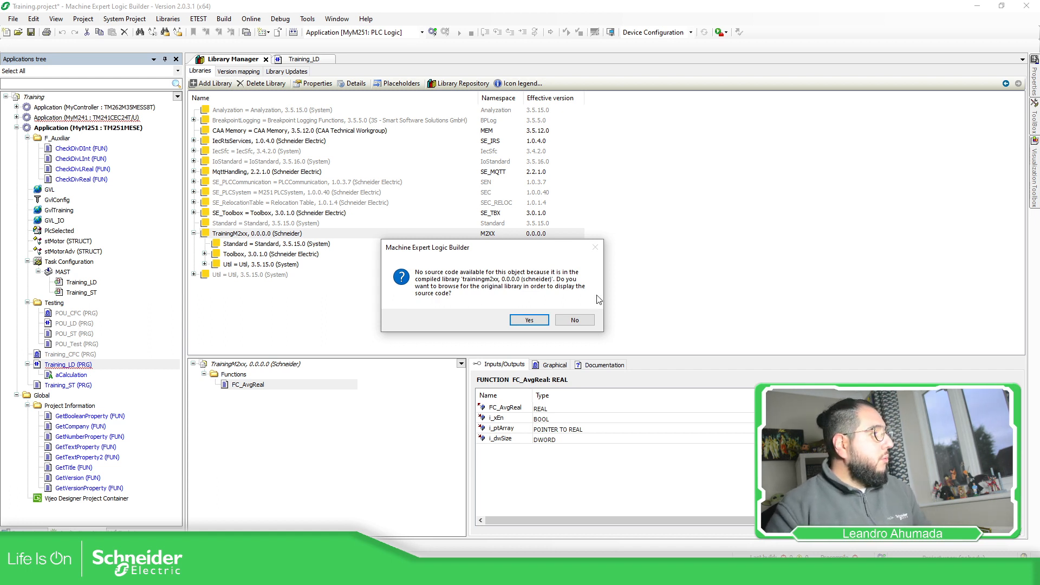
click(573, 320)
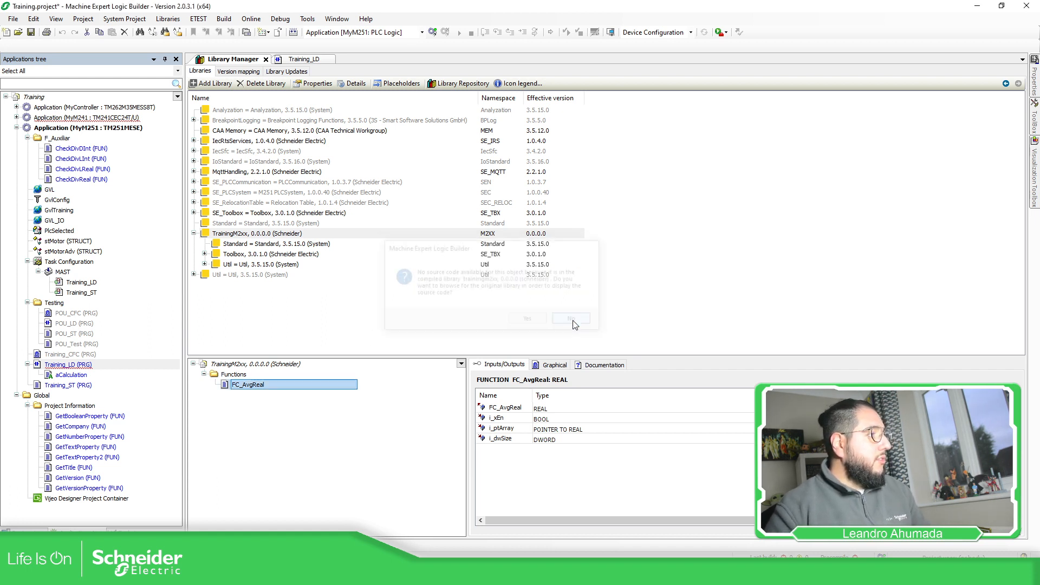
Switch to the PowerPoint slide show and draw red check marks beside the save, install and check behaviour practice items.
mouse_move(466, 573)
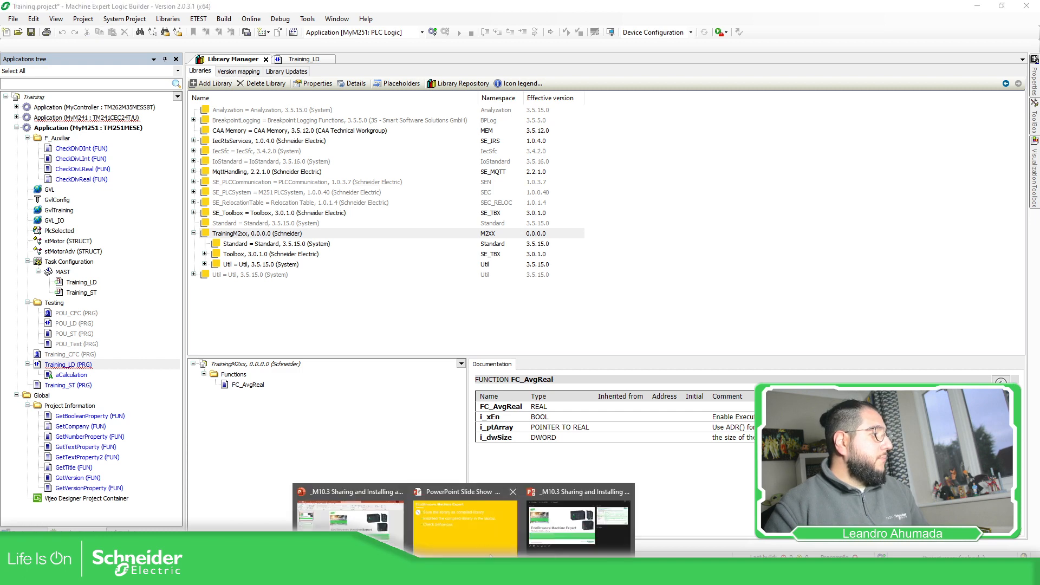
click(484, 534)
drag(712, 108, 777, 79)
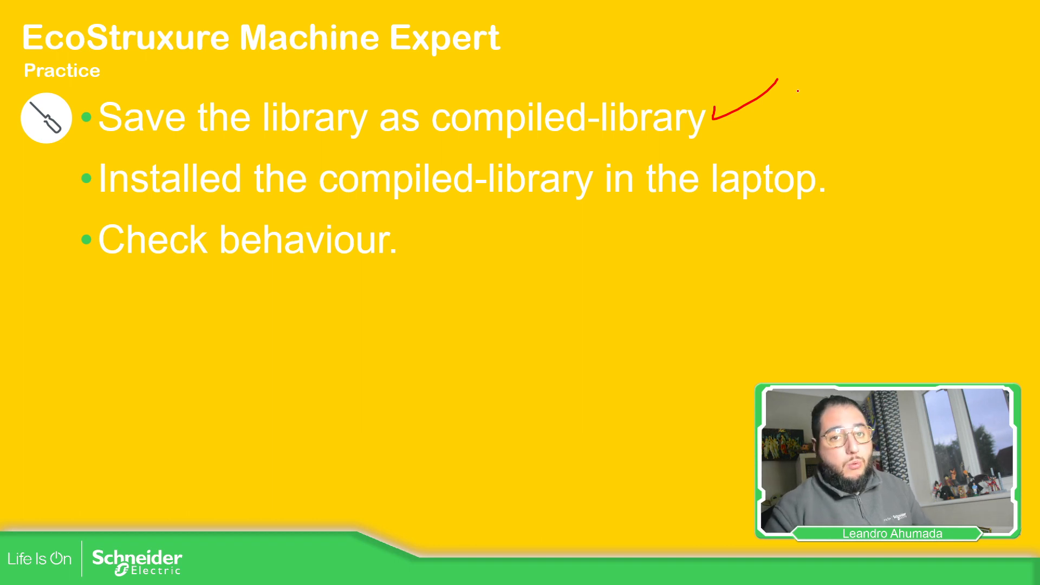
drag(836, 171, 884, 160)
mouse_move(419, 231)
mouse_down()
mouse_move(423, 248)
mouse_move(463, 230)
mouse_up()
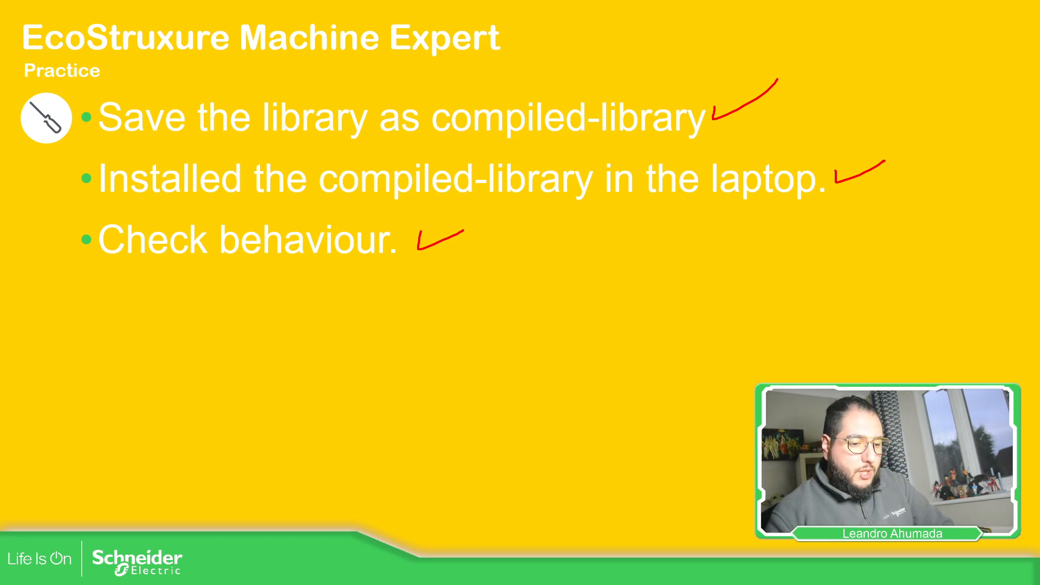
Return to Machine Expert Logic Builder and check whether a project archive's referenced libraries include TrainingM2xx, leaving without saving the archive.
key(alt+Tab)
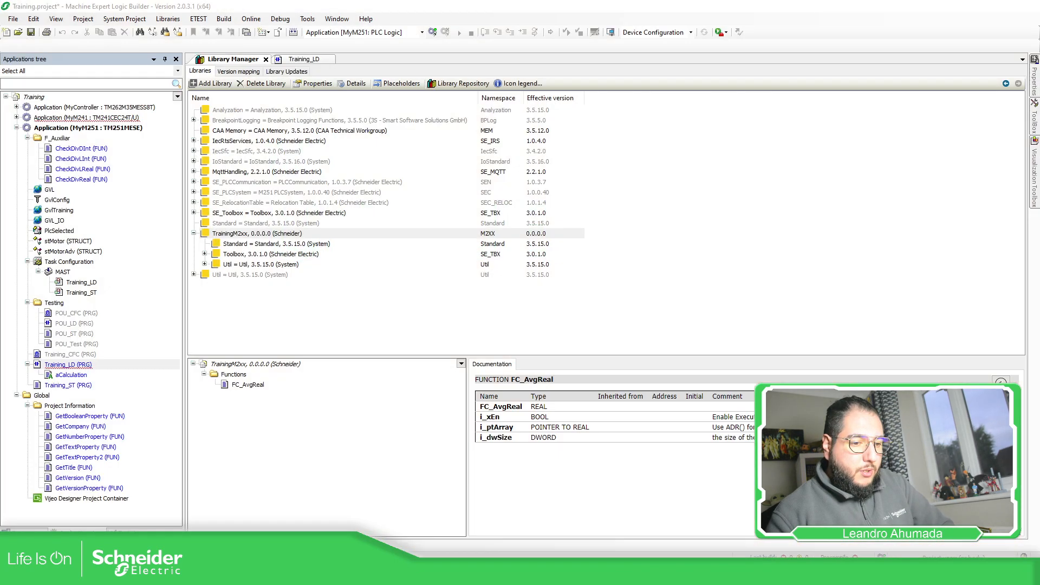
click(39, 129)
click(13, 19)
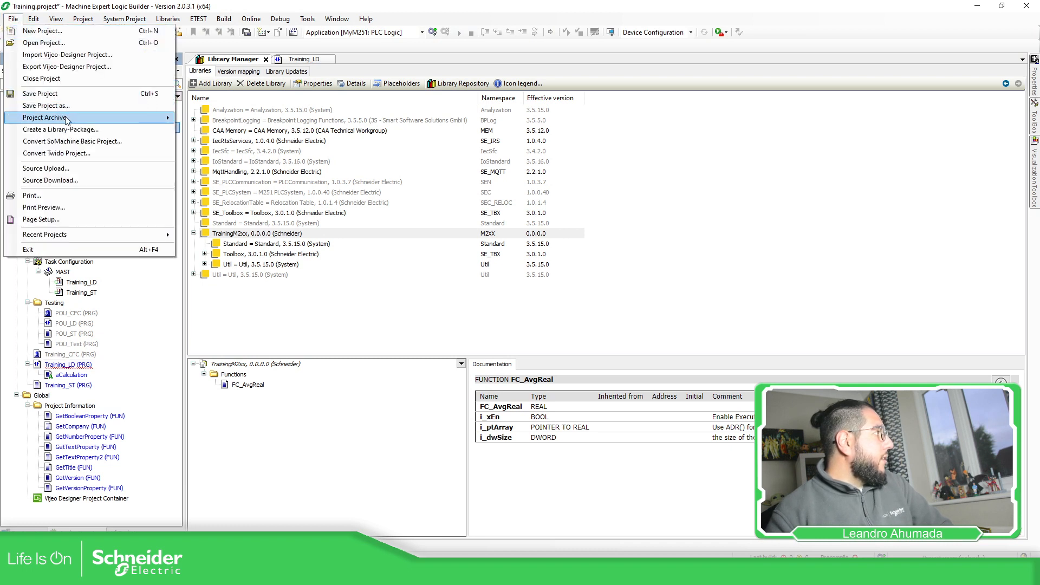
mouse_move(69, 121)
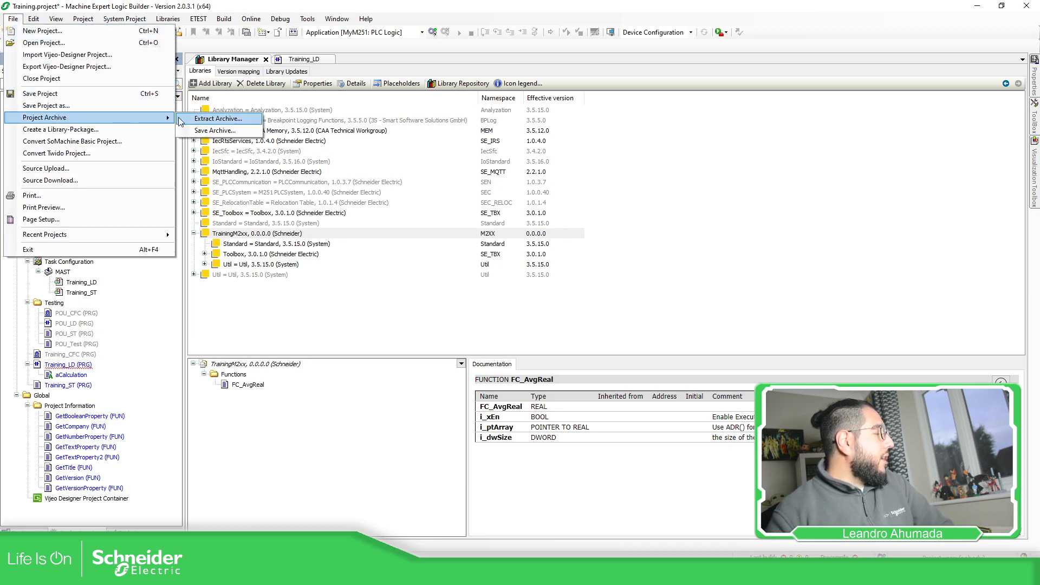
click(227, 132)
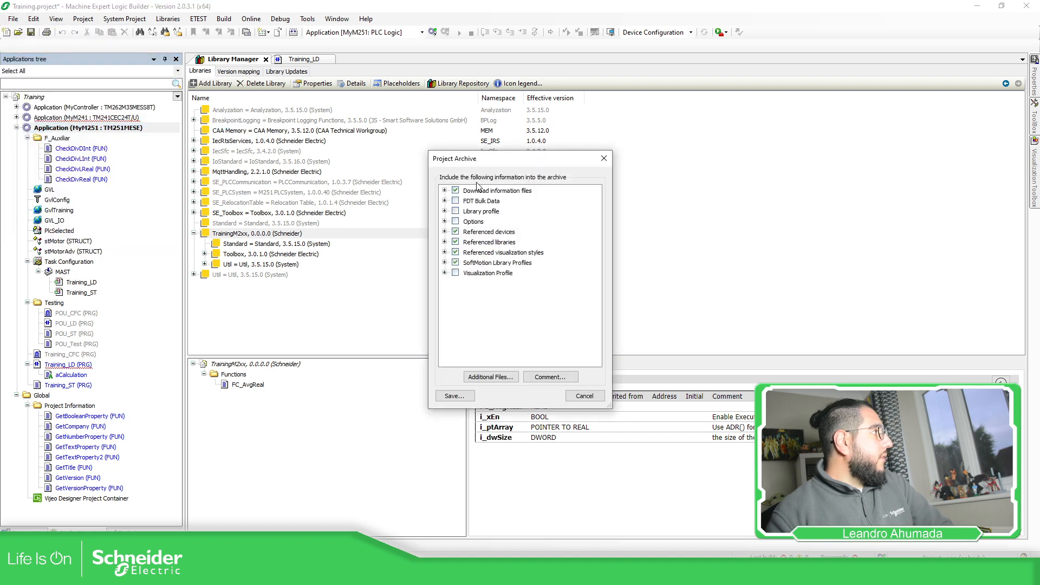
click(444, 241)
scroll(547, 274, down, 5)
scroll(548, 276, down, 20)
scroll(562, 286, down, 5)
click(513, 305)
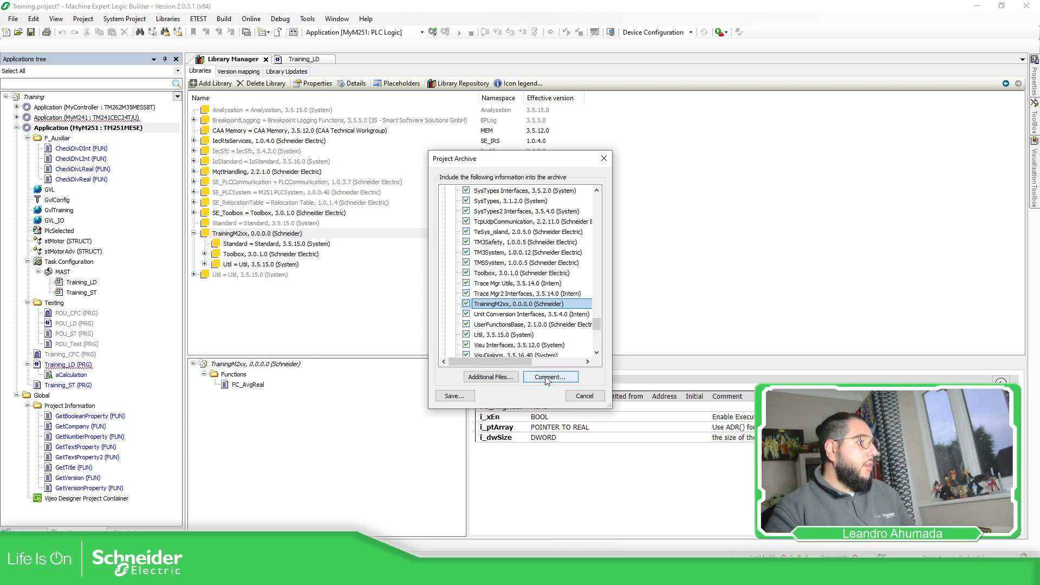
click(583, 396)
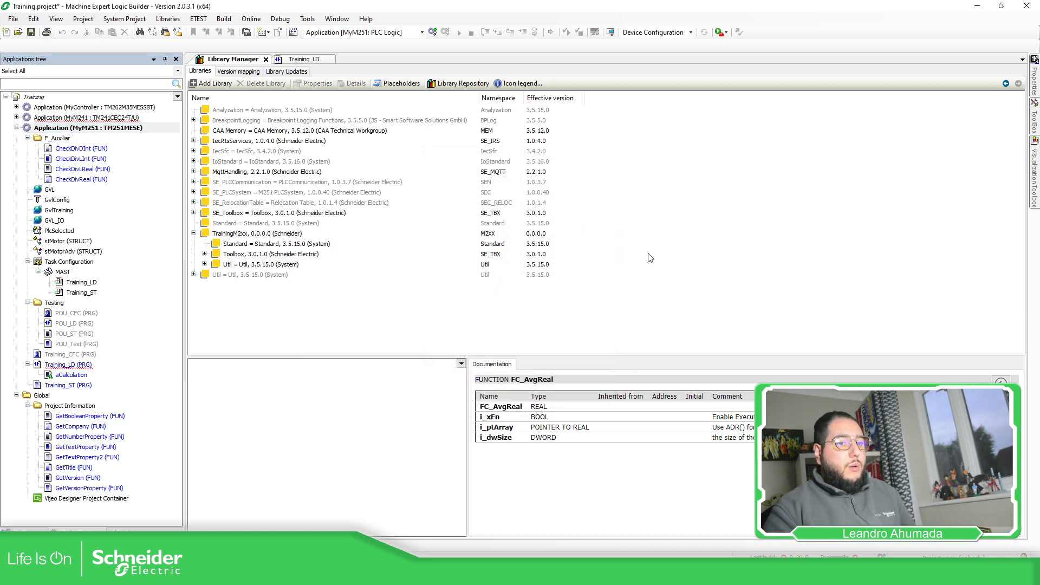